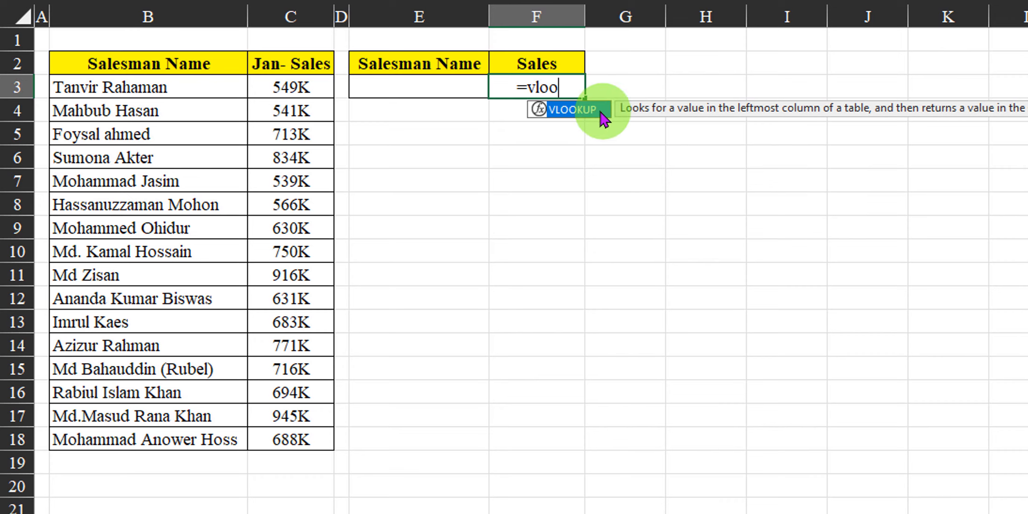
Complete the sales lookup formula in F3 as =VLOOKUP(E3,B2:C18,2,0)
{"action": "double_click", "coordinate": [600, 109]}
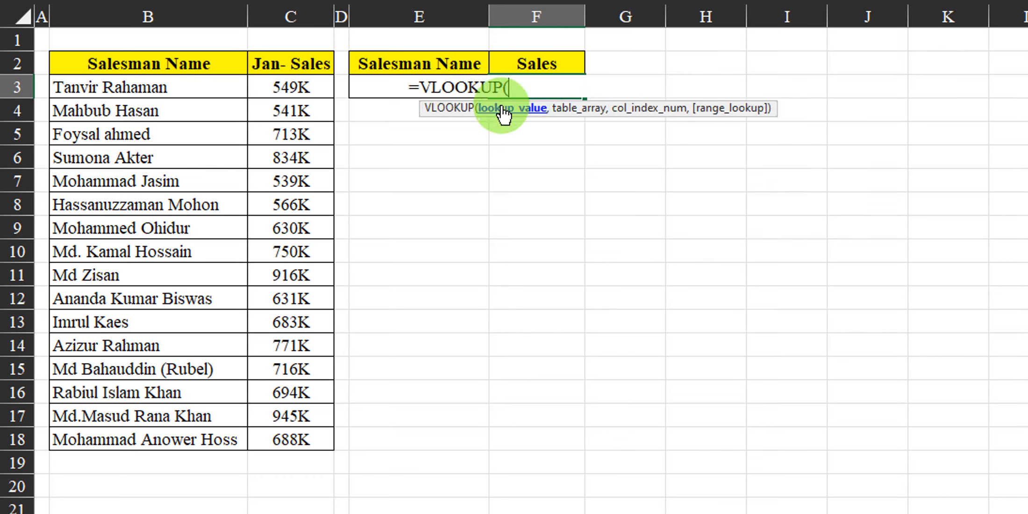
{"action": "left_click", "coordinate": [365, 86]}
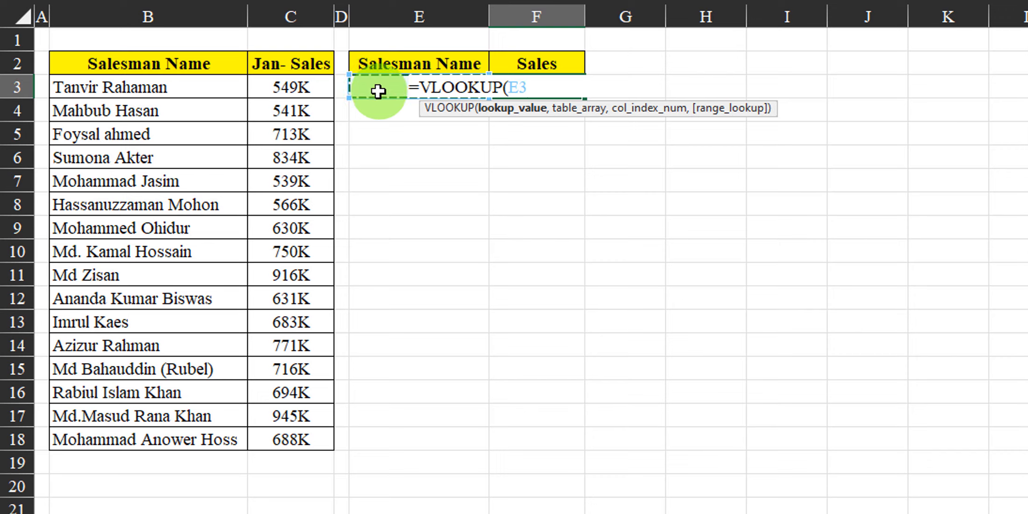
{"action": "left_click_drag", "start_coordinate": [565, 104], "coordinate": [564, 122]}
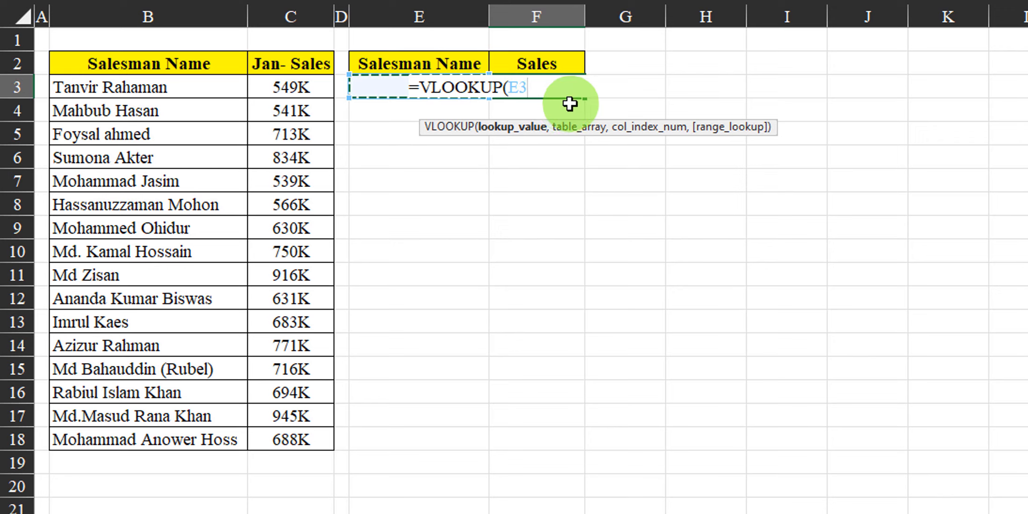
{"action": "type", "text": ","}
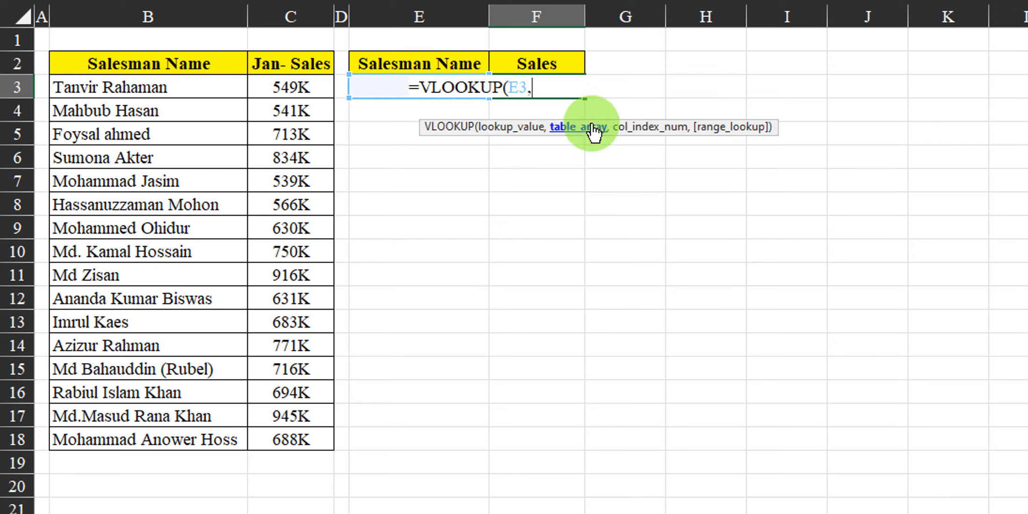
{"action": "left_click_drag", "start_coordinate": [173, 63], "coordinate": [280, 439]}
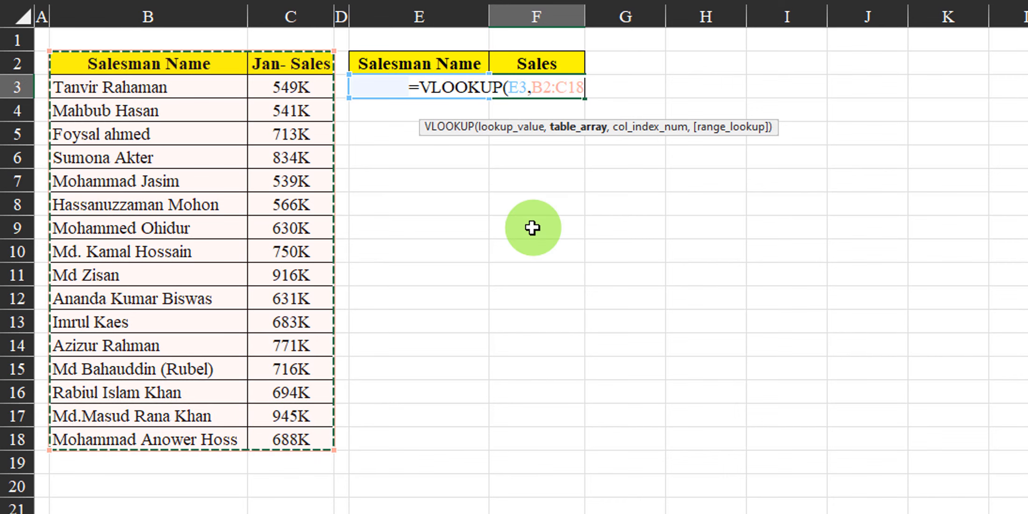
{"action": "type", "text": ","}
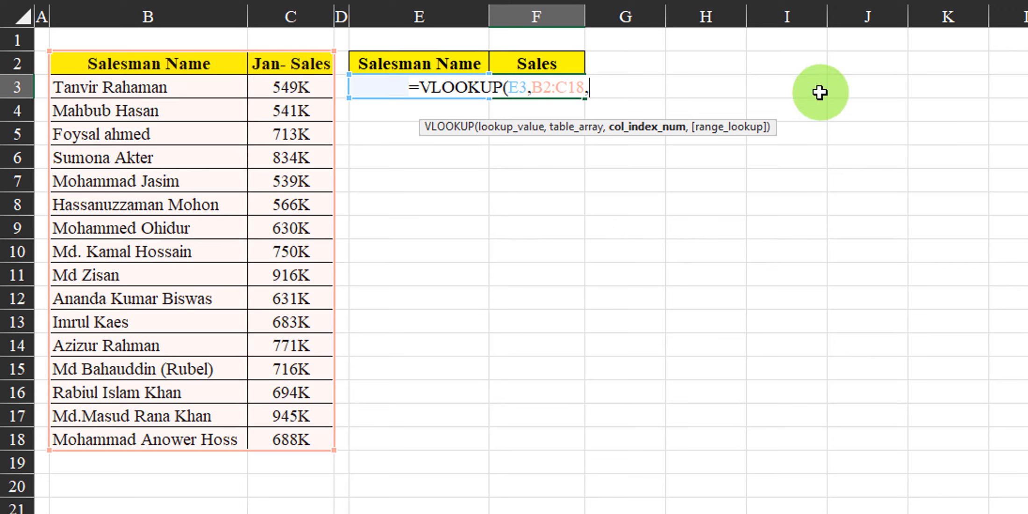
{"action": "type", "text": "2"}
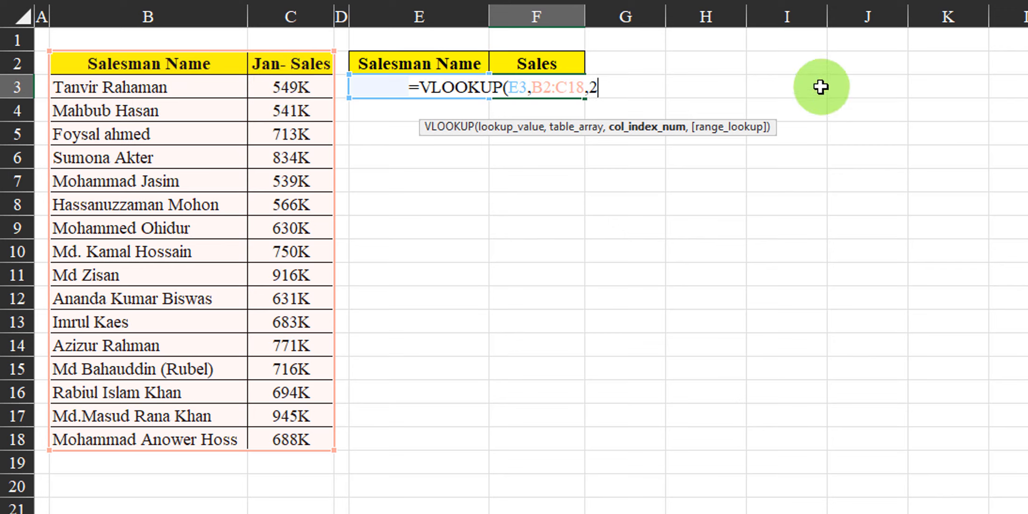
{"action": "type", "text": ","}
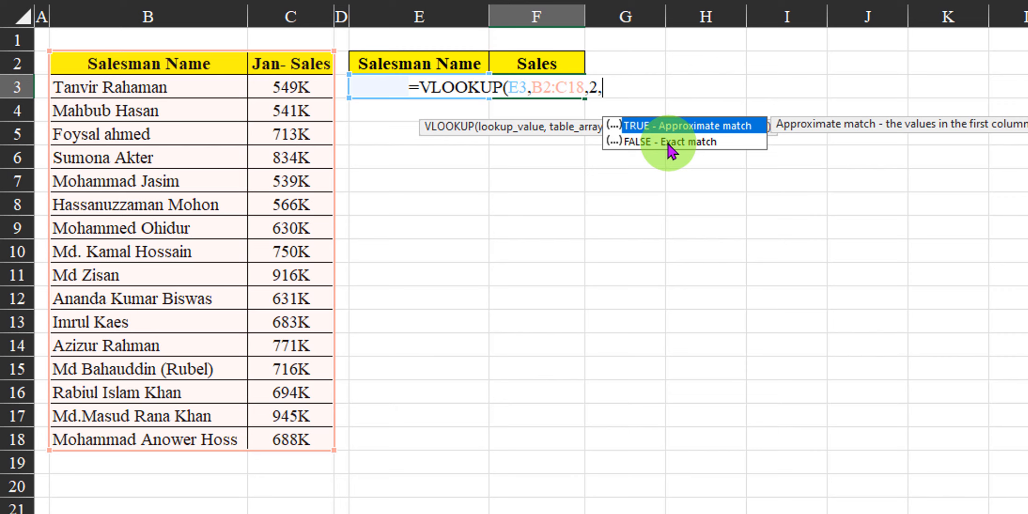
{"action": "type", "text": "0)"}
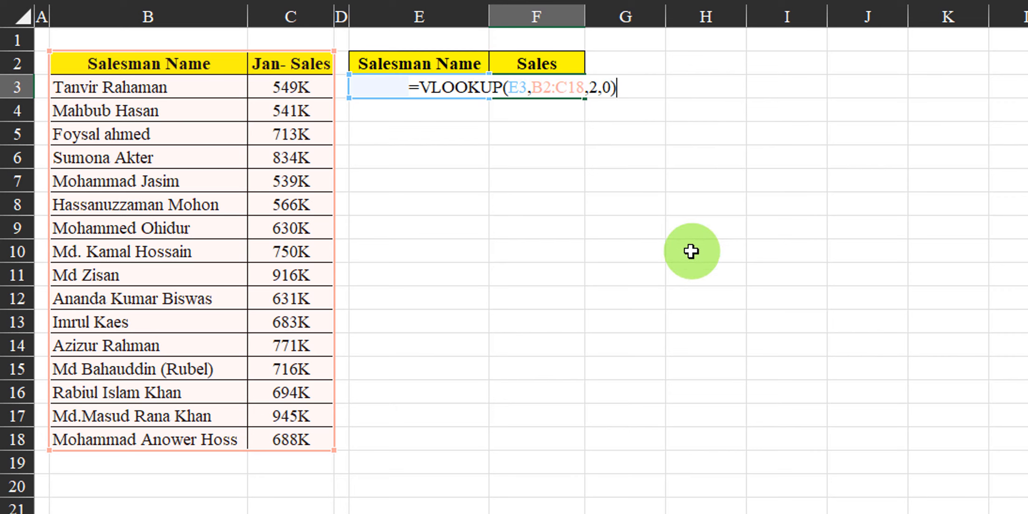
{"action": "key", "text": "Return"}
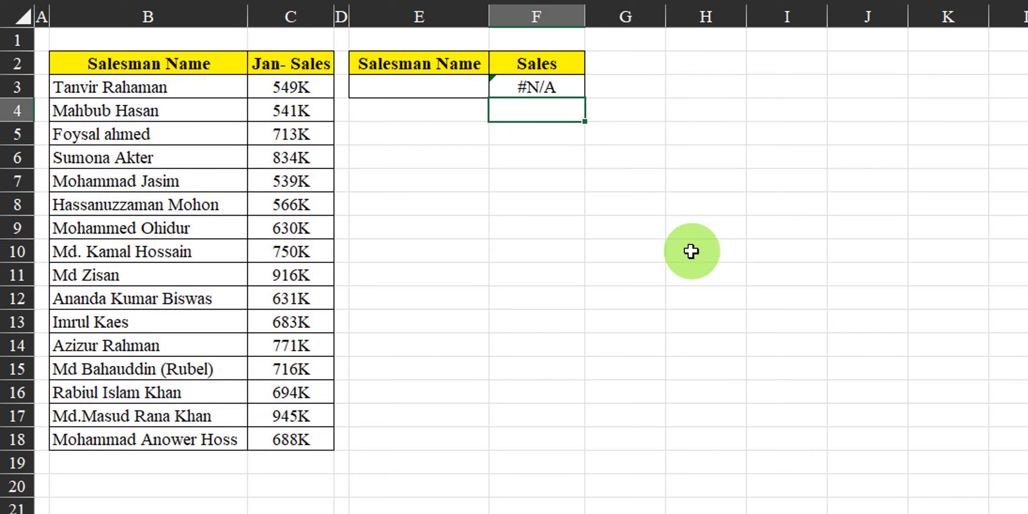
{"action": "left_click", "coordinate": [543, 89]}
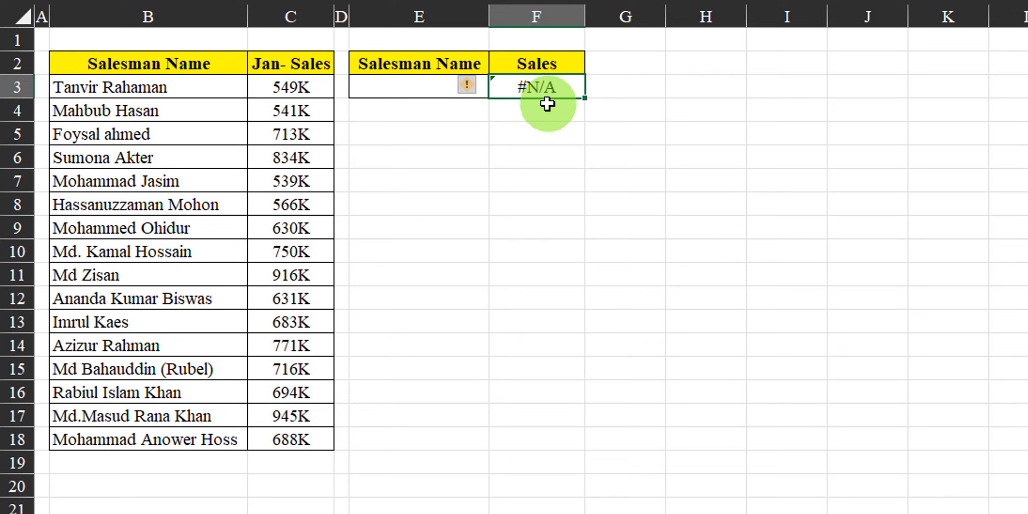
Test the exact-match lookup by entering only the first listed salesman's first name in E3
{"action": "left_click", "coordinate": [416, 93]}
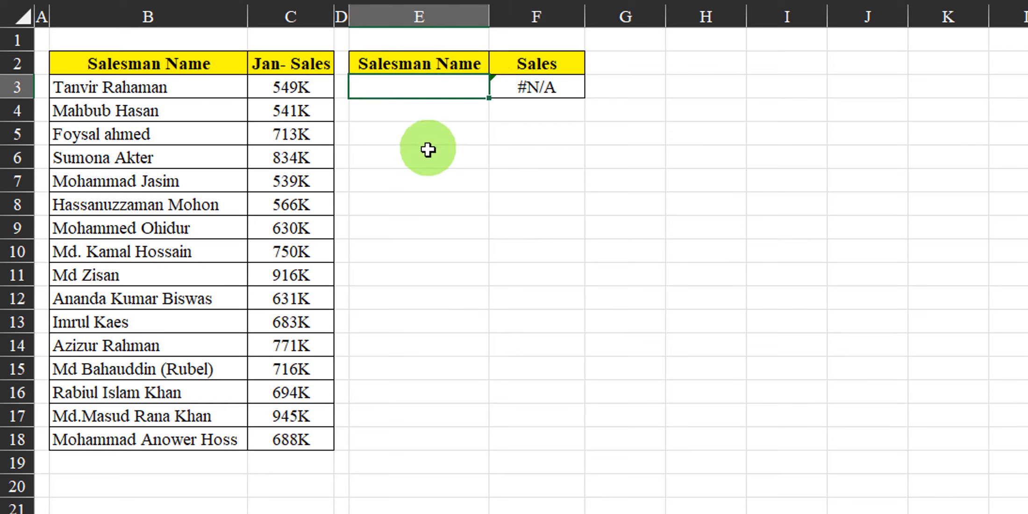
{"action": "left_click", "coordinate": [447, 131]}
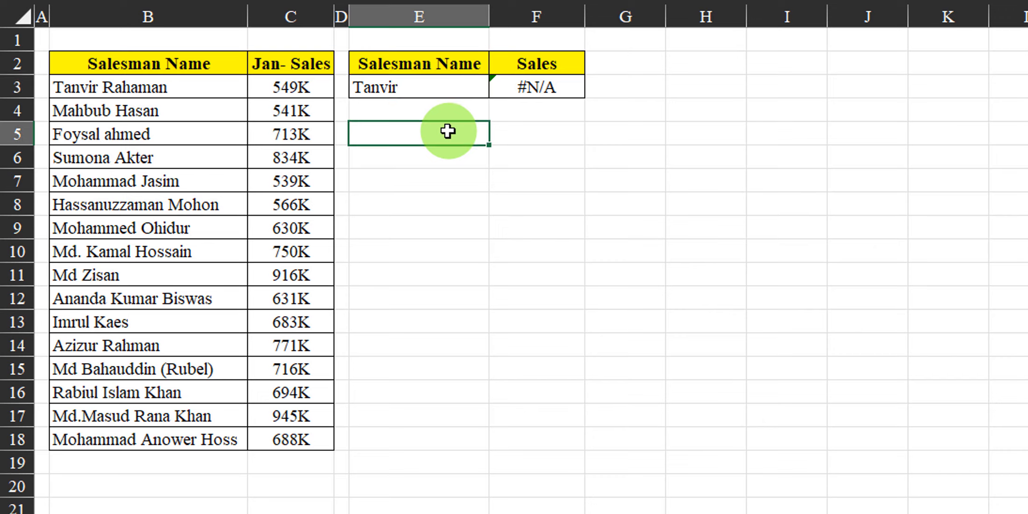
{"action": "left_click", "coordinate": [519, 91]}
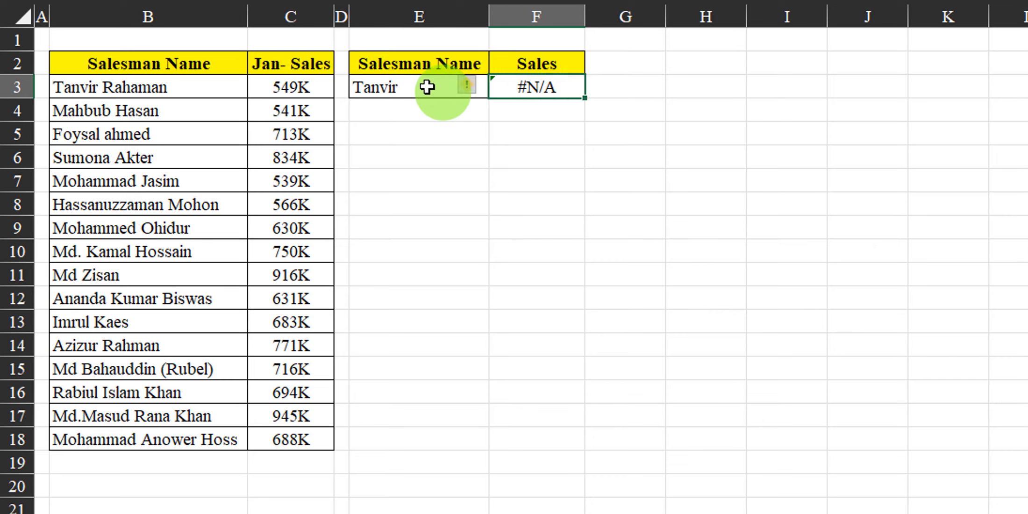
Replace the entry in E3 with only the first listed salesman's last name to test the exact-match lookup
{"action": "left_click", "coordinate": [429, 87]}
{"action": "key", "text": "Delete"}
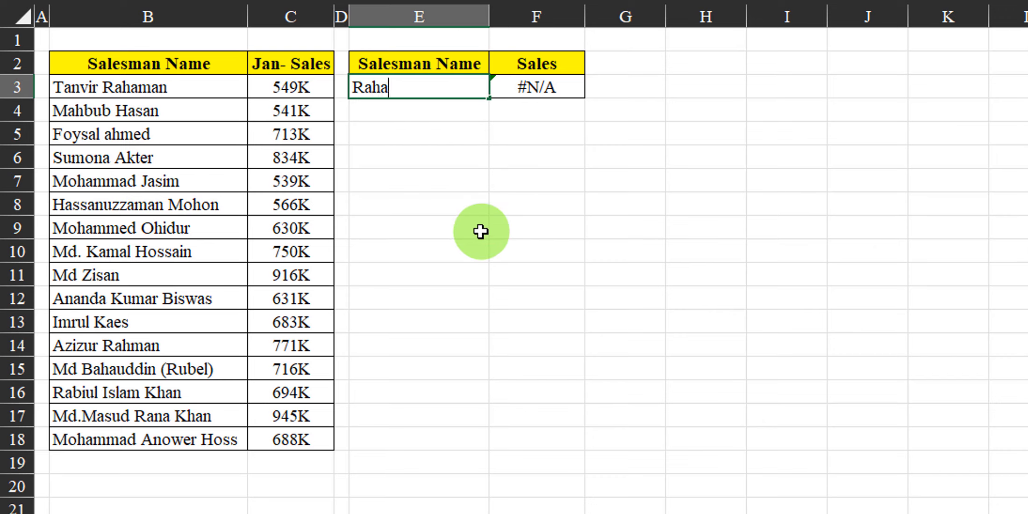
{"action": "left_click", "coordinate": [480, 232]}
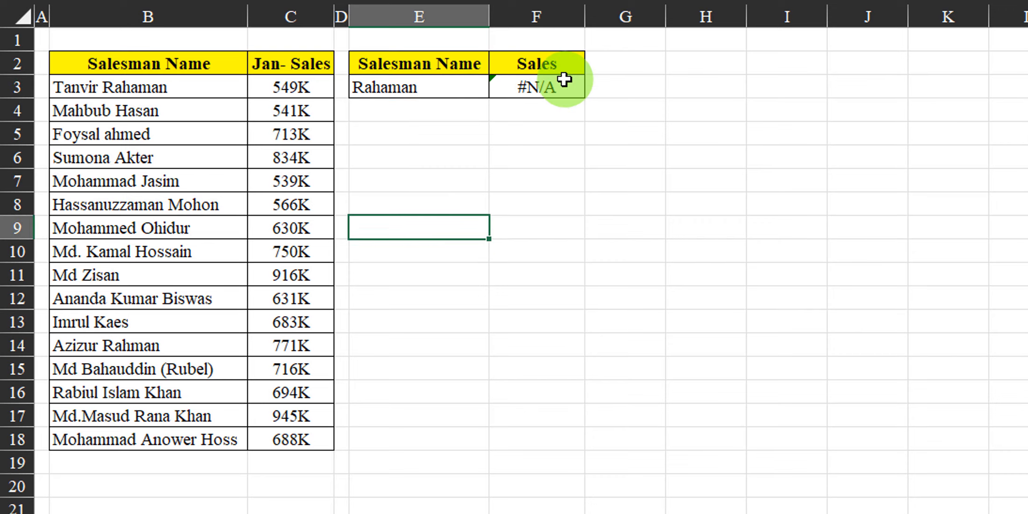
Test the lookup with the first listed salesman's full name in E3, and clear that cell
{"action": "left_click", "coordinate": [459, 86]}
{"action": "type", "text": "Tanvir"}
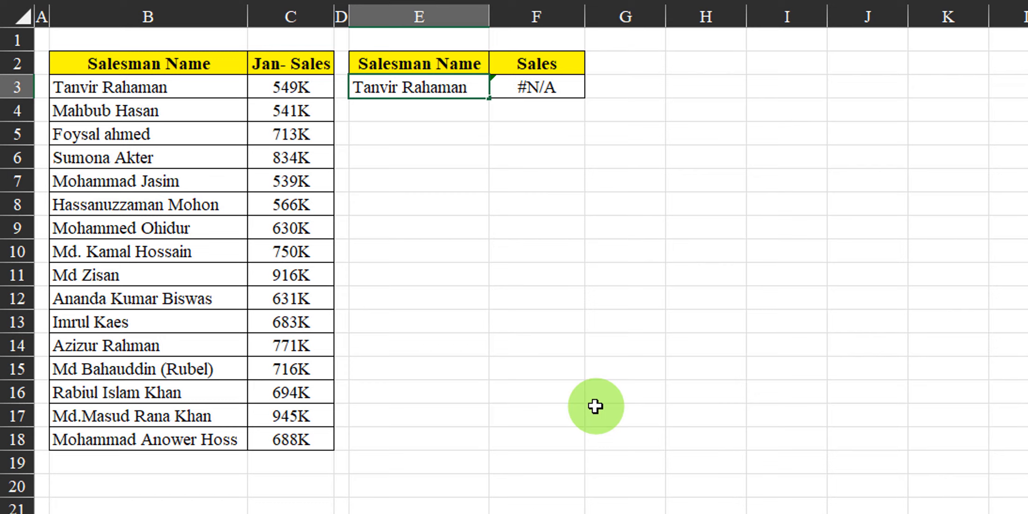
{"action": "left_click", "coordinate": [524, 160]}
{"action": "left_click", "coordinate": [560, 87]}
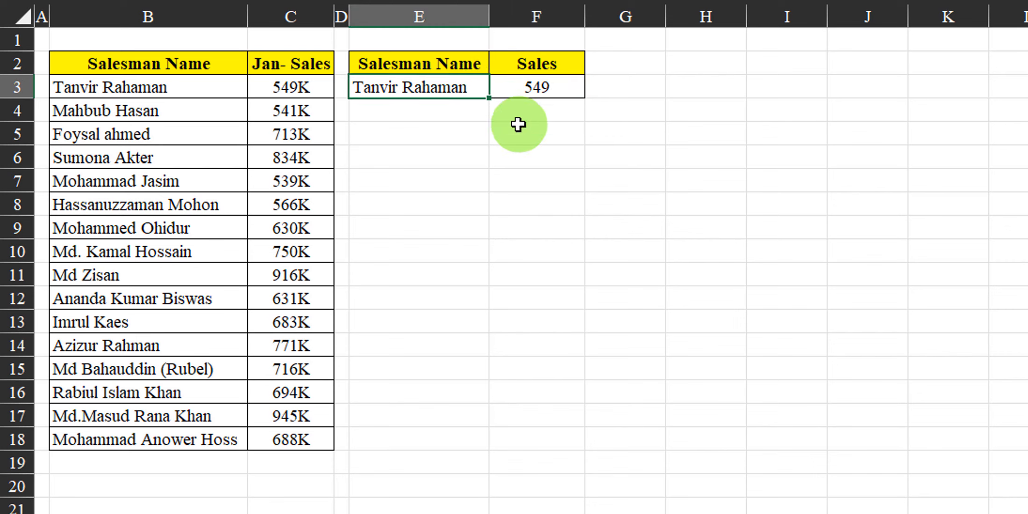
{"action": "key", "text": "Left"}
{"action": "key", "text": "Delete"}
Append a trailing wildcard to the lookup value in F3, making the formula =VLOOKUP(E3&"*",B2:C18,2,0)
{"action": "double_click", "coordinate": [532, 84]}
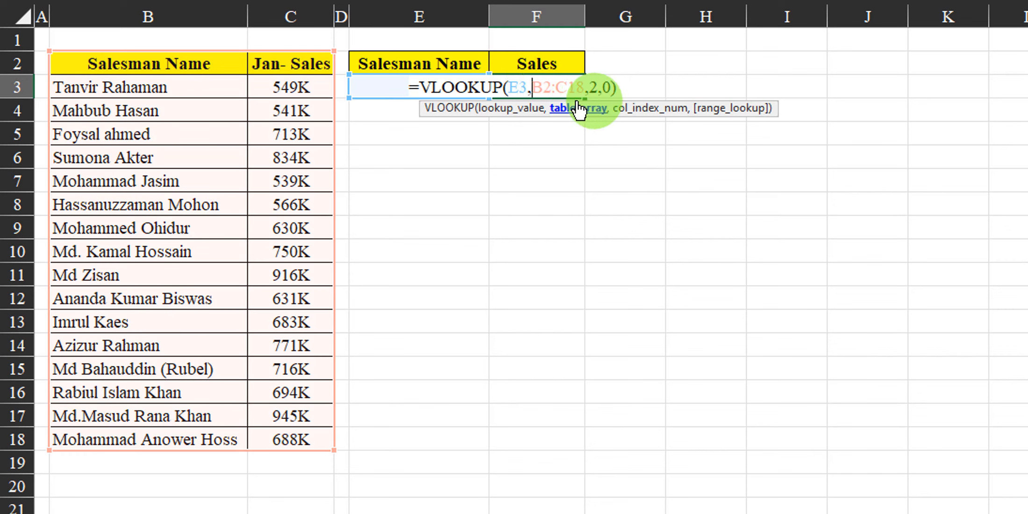
{"action": "left_click", "coordinate": [519, 108]}
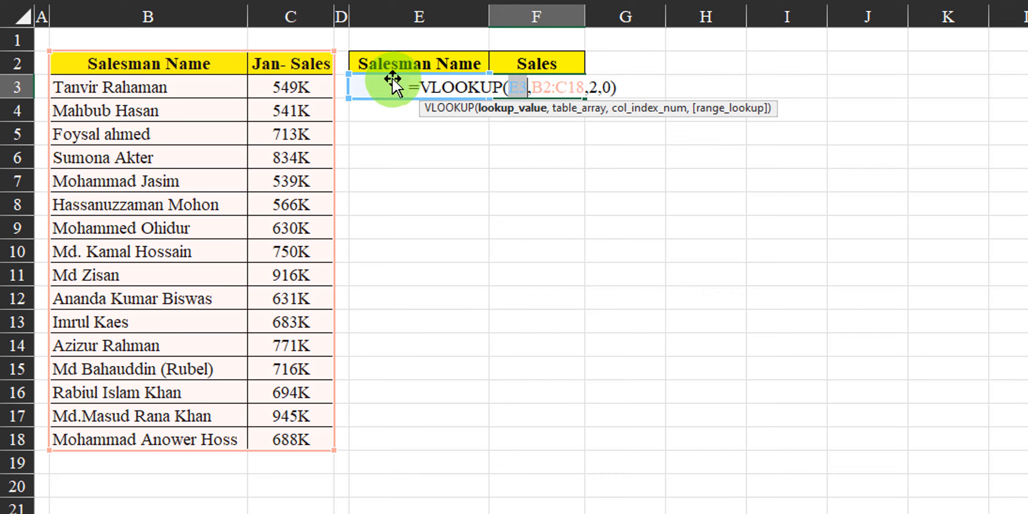
{"action": "left_click", "coordinate": [522, 85]}
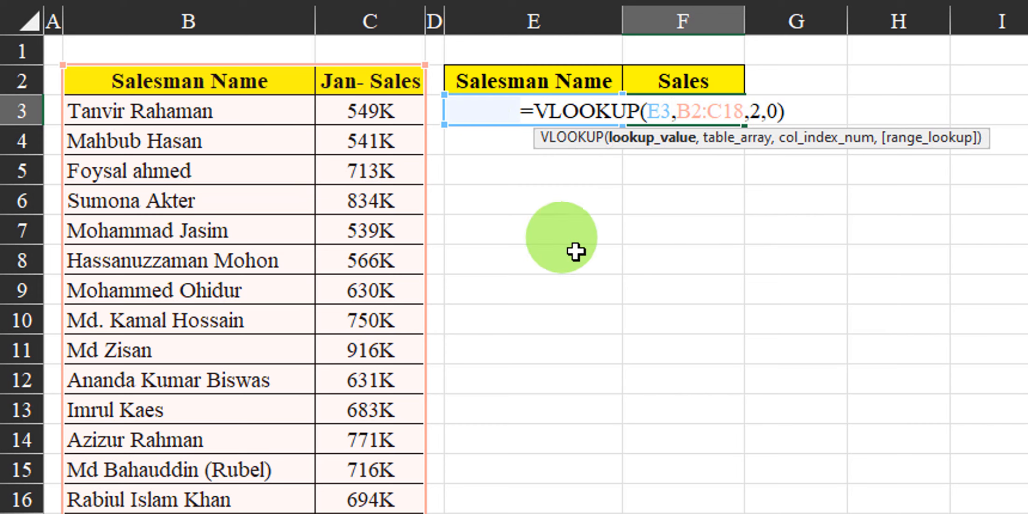
{"action": "type", "text": "&"}
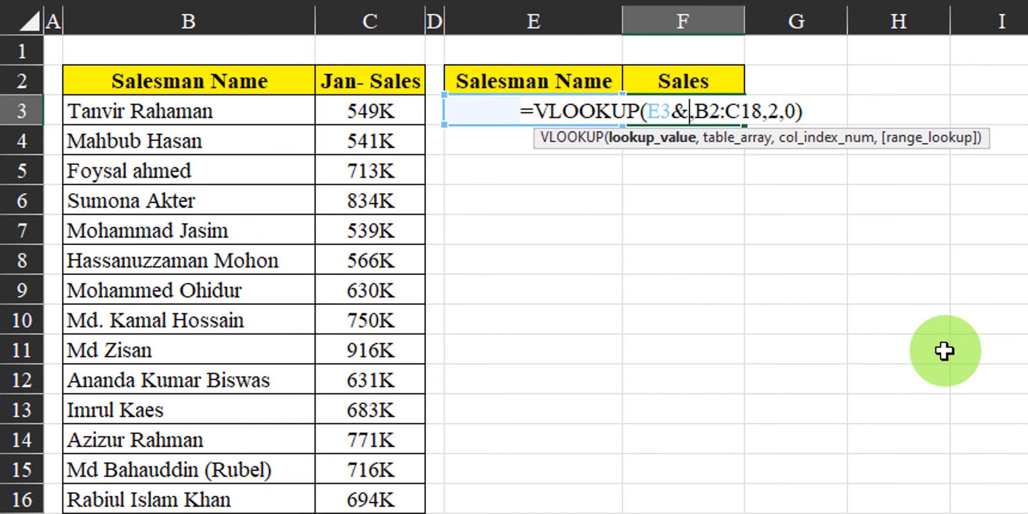
{"action": "type", "text": "\""}
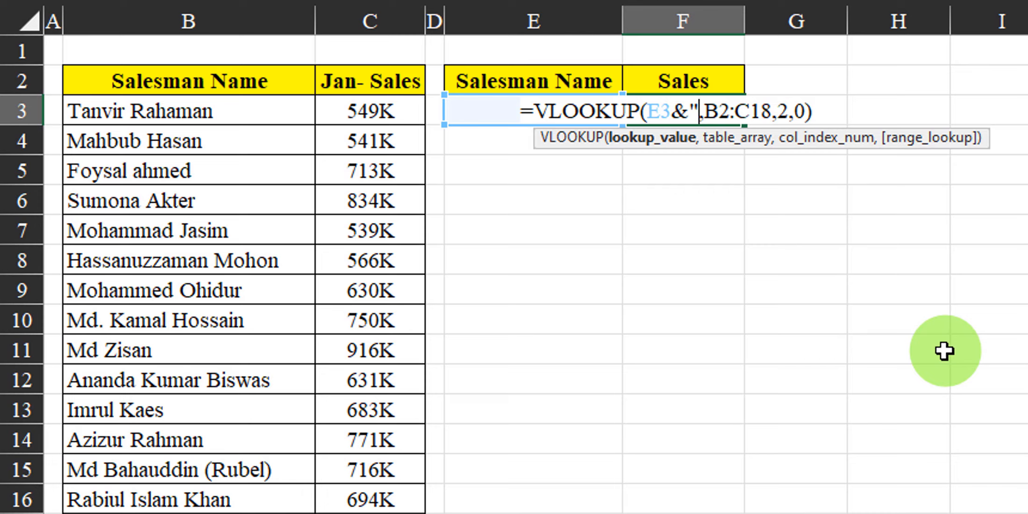
{"action": "type", "text": "*"}
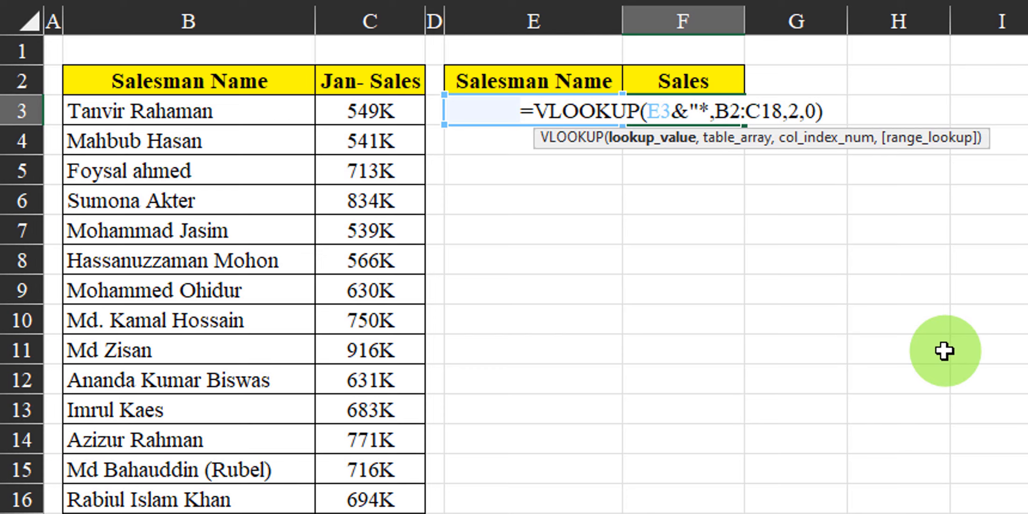
{"action": "type", "text": "\""}
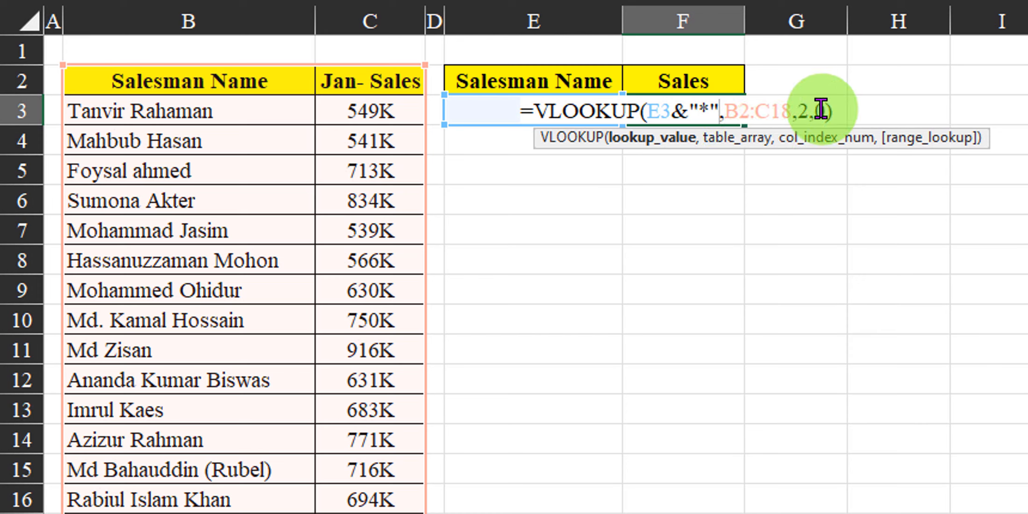
{"action": "left_click", "coordinate": [843, 107]}
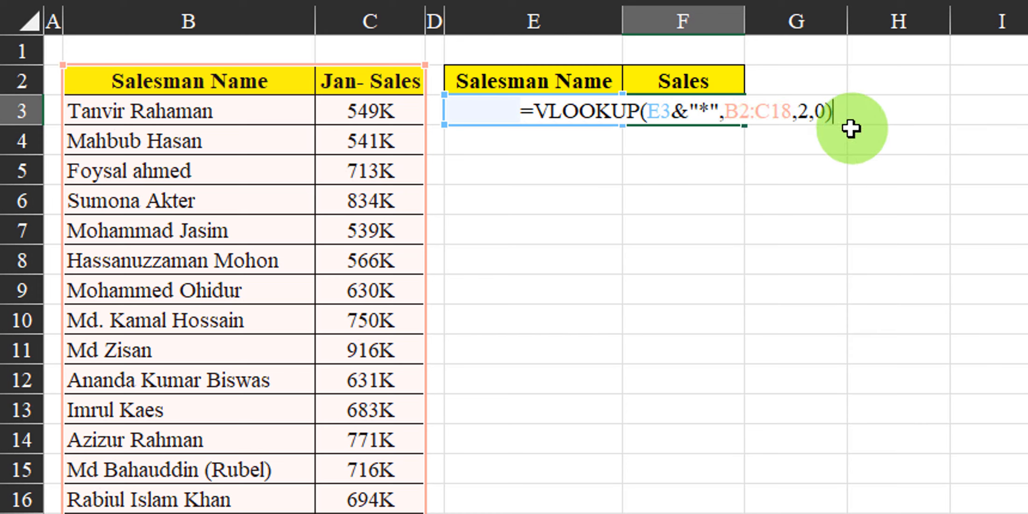
{"action": "key", "text": "Return"}
Test the trailing-wildcard lookup by entering the first listed salesman's first name in E3
{"action": "left_click", "coordinate": [602, 112]}
{"action": "type", "text": "Tanvir"}
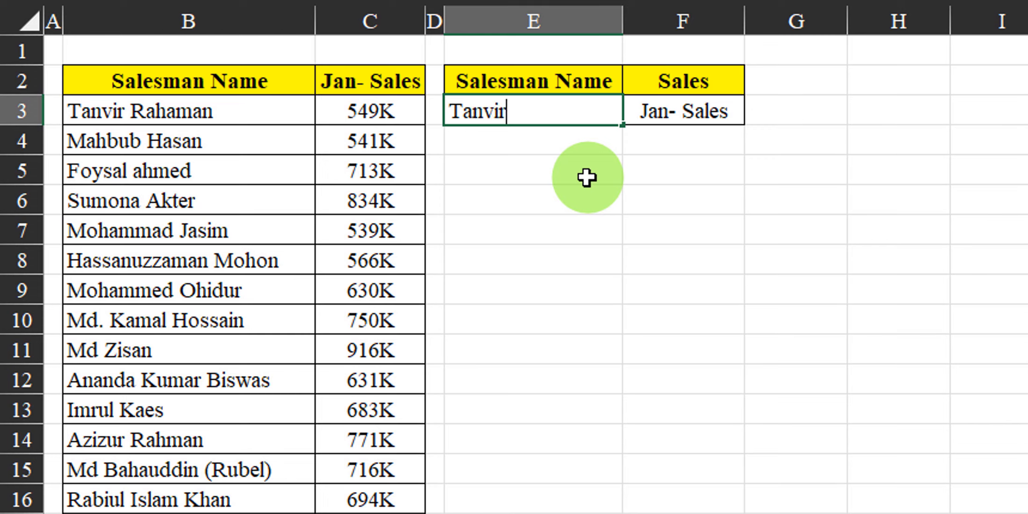
{"action": "left_click", "coordinate": [586, 177]}
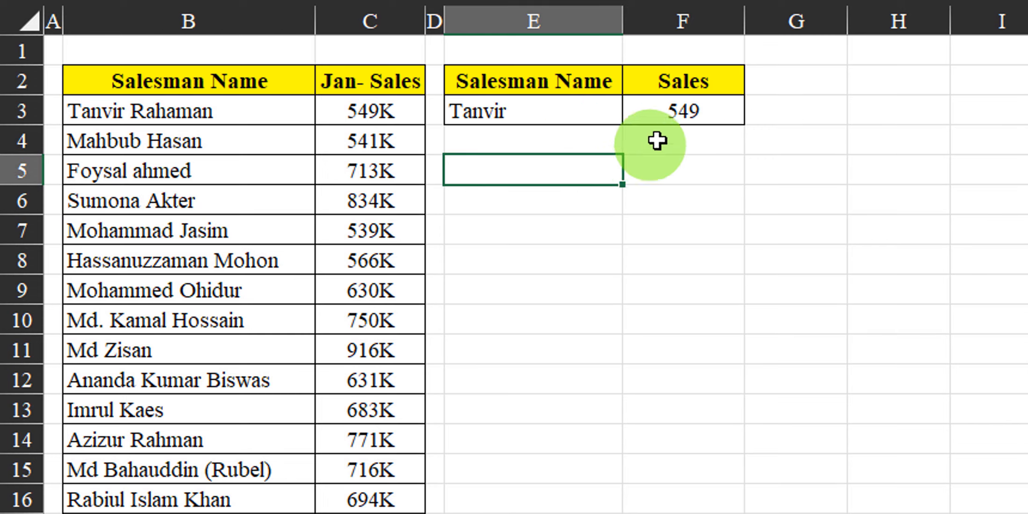
{"action": "left_click", "coordinate": [689, 113]}
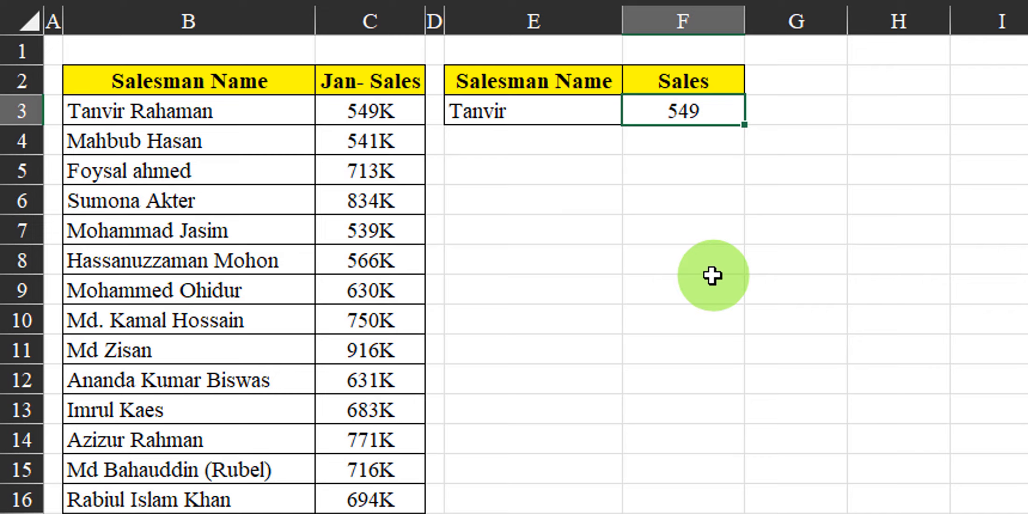
Enter the first listed salesman's last name in E3 to test the trailing-wildcard lookup
{"action": "left_click", "coordinate": [539, 108]}
{"action": "type", "text": "R"}
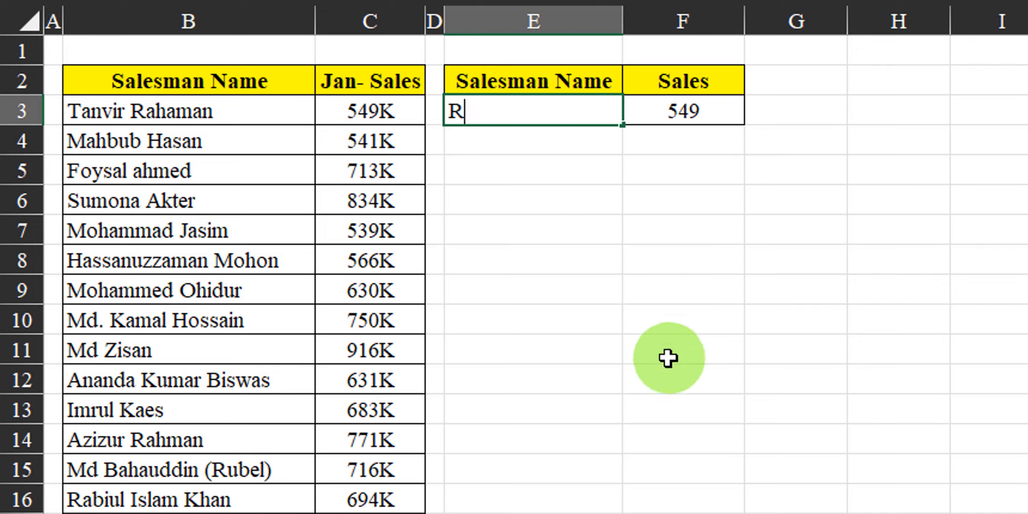
{"action": "type", "text": "ahaman"}
{"action": "left_click", "coordinate": [698, 293]}
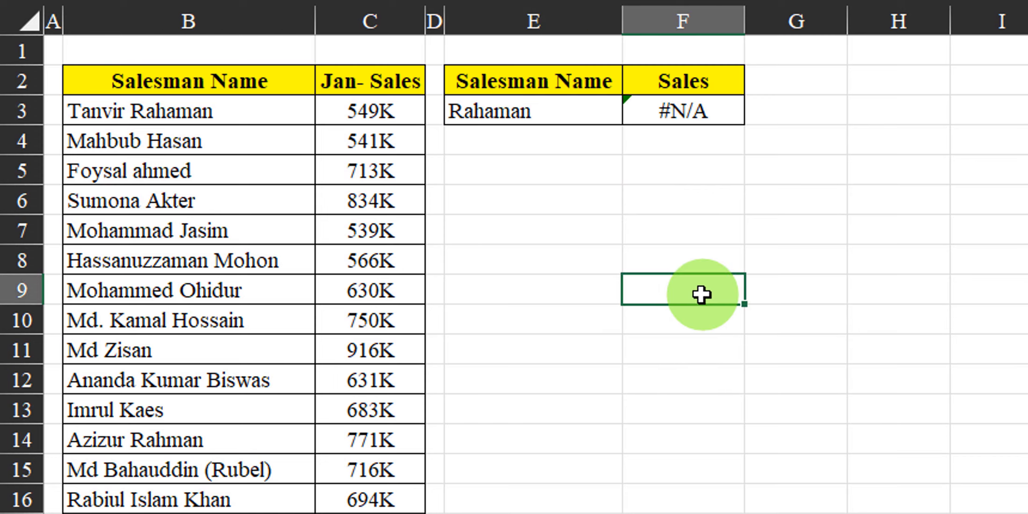
{"action": "left_click", "coordinate": [710, 105]}
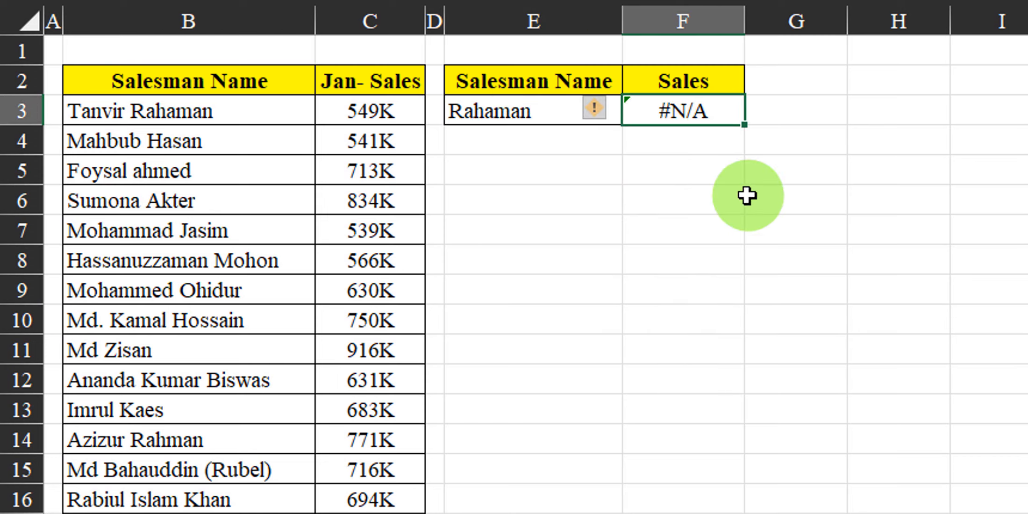
Add a leading wildcard to the lookup value in F3, making the formula =VLOOKUP("*"&E3&"*",B2:C18,2,0)
{"action": "double_click", "coordinate": [691, 118]}
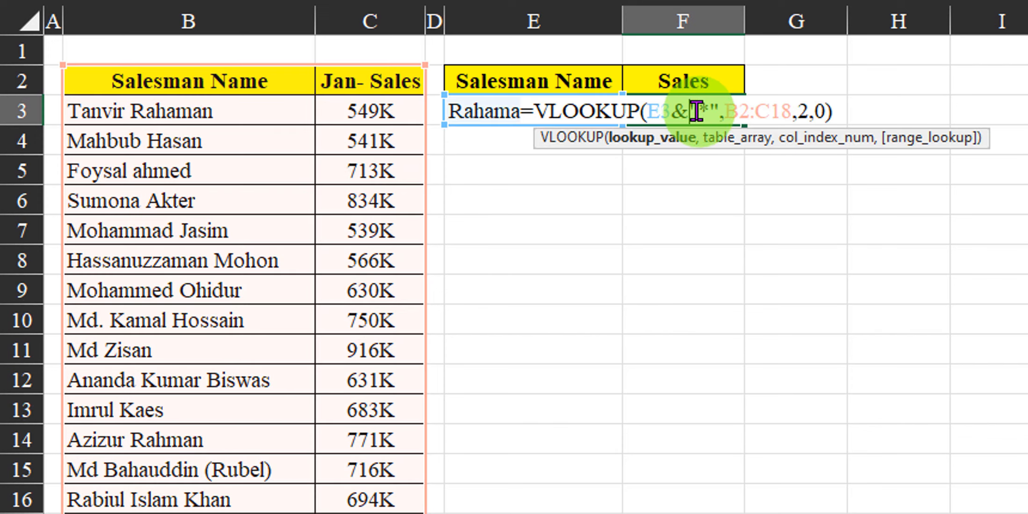
{"action": "left_click_drag", "start_coordinate": [688, 110], "coordinate": [718, 108]}
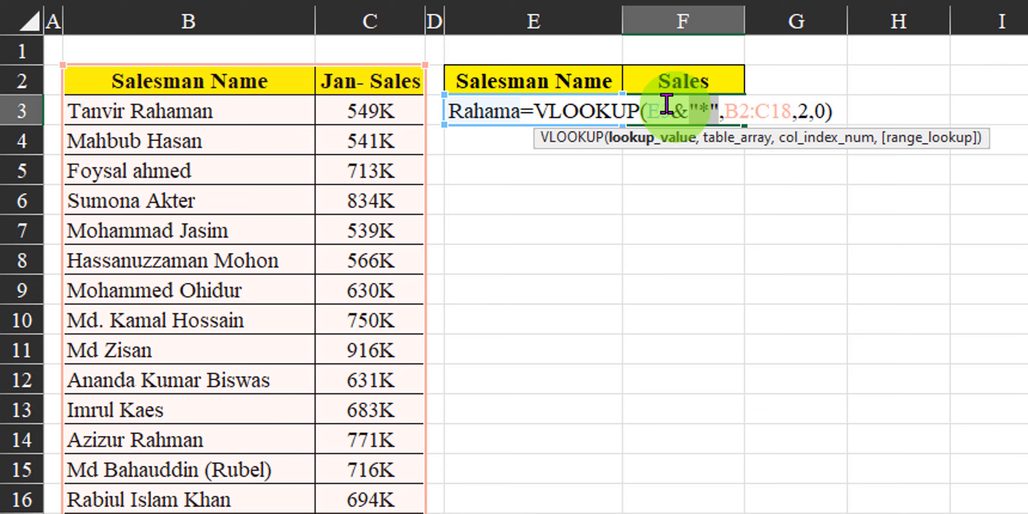
{"action": "left_click", "coordinate": [646, 109]}
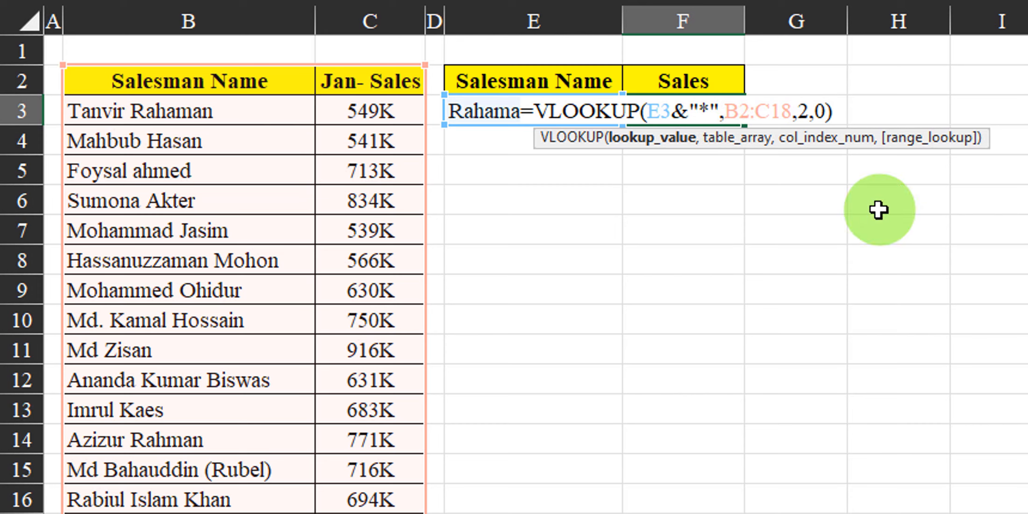
{"action": "type", "text": "\""}
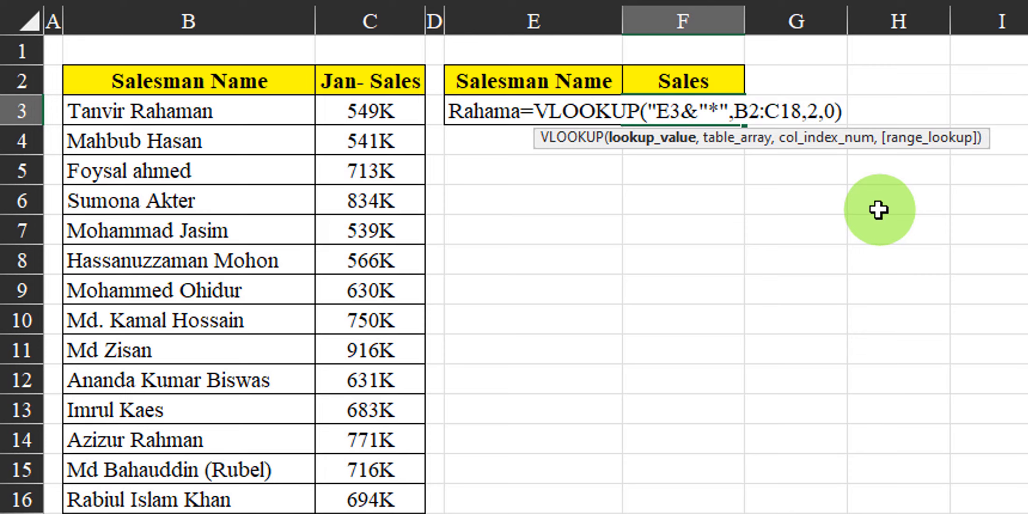
{"action": "type", "text": "*\""}
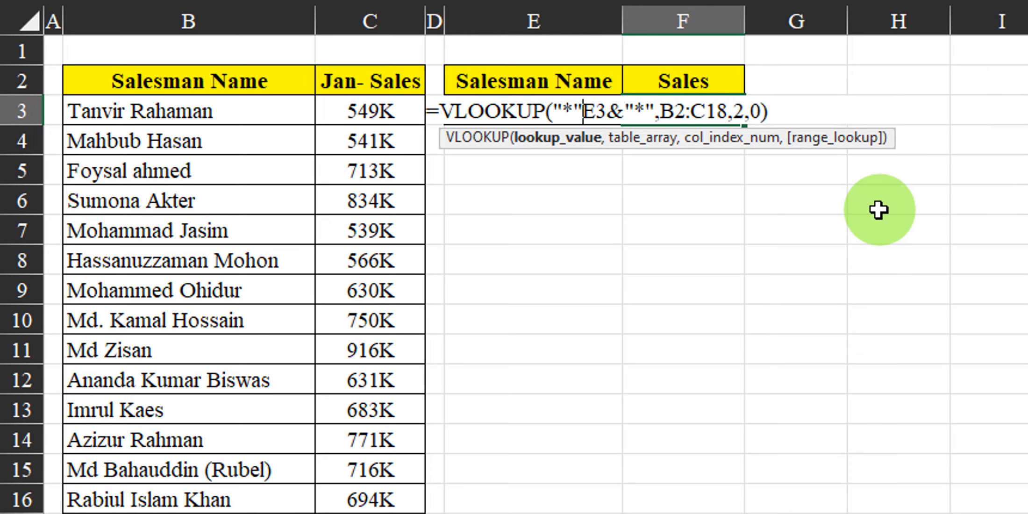
{"action": "type", "text": "&"}
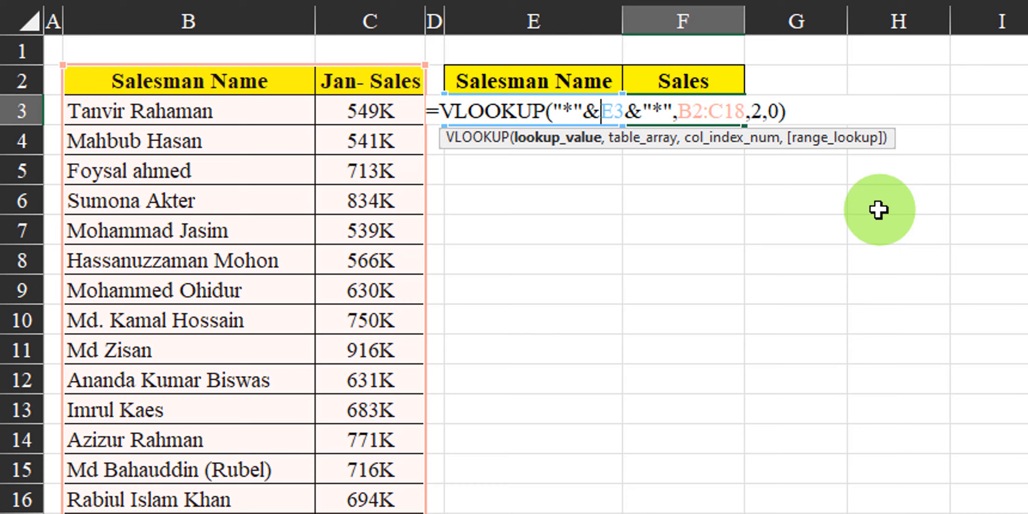
{"action": "left_click", "coordinate": [797, 114]}
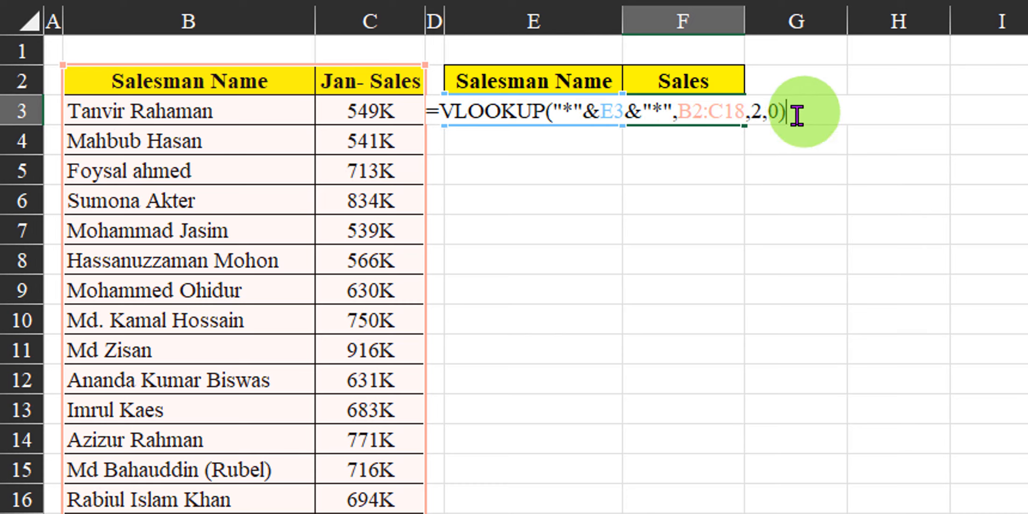
Review the wildcards on both sides of E3 in the lookup value, and commit the formula in F3
{"action": "left_click", "coordinate": [570, 114]}
{"action": "left_click", "coordinate": [574, 137]}
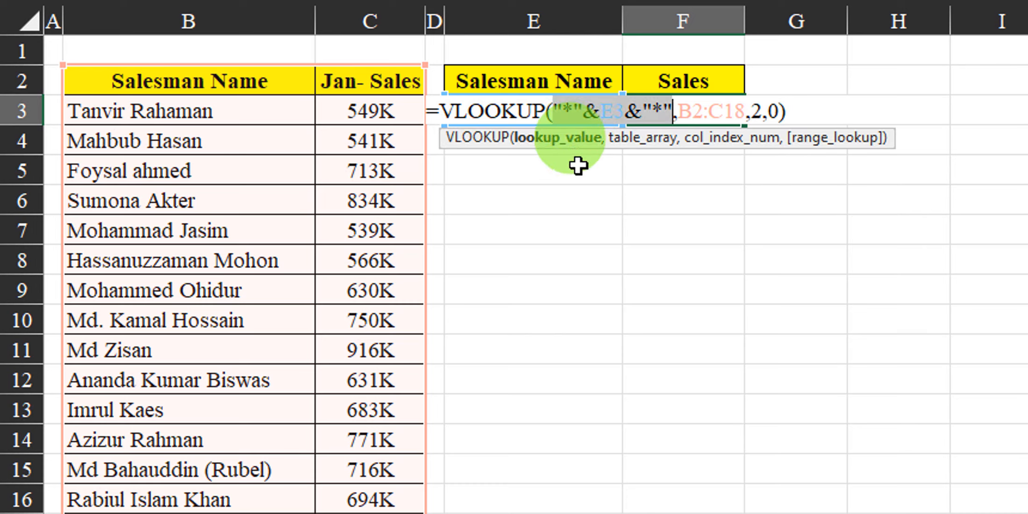
{"action": "left_click", "coordinate": [851, 110]}
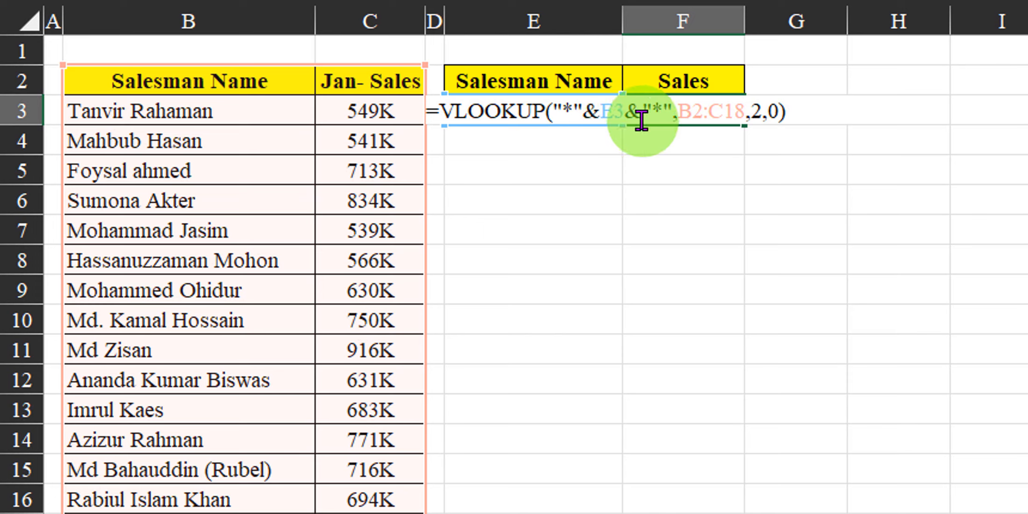
{"action": "left_click", "coordinate": [562, 104]}
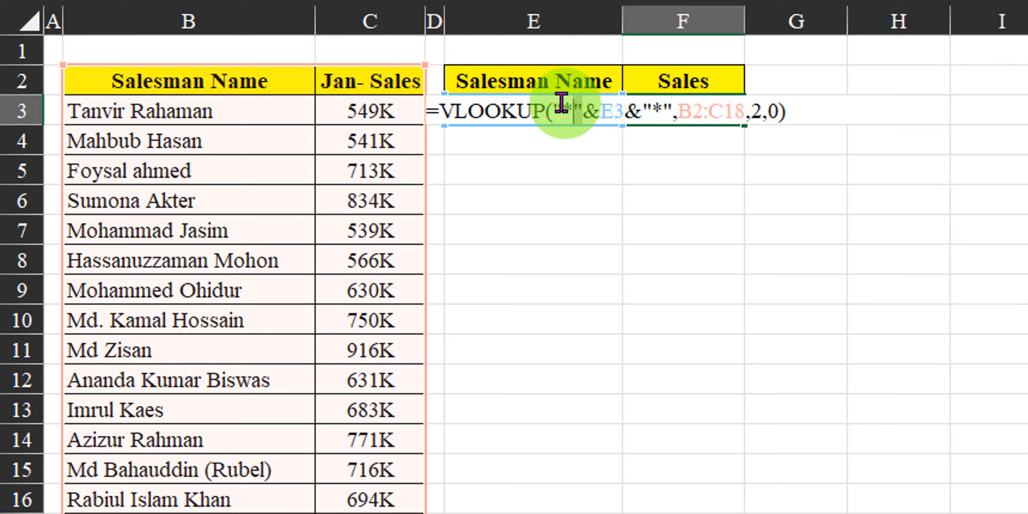
{"action": "left_click_drag", "start_coordinate": [562, 103], "coordinate": [555, 108]}
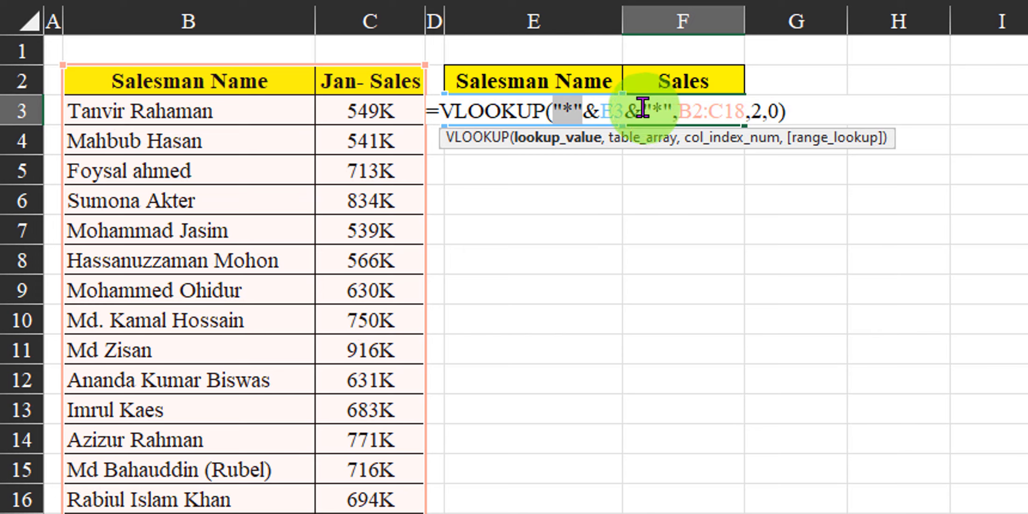
{"action": "left_click_drag", "start_coordinate": [643, 109], "coordinate": [673, 110]}
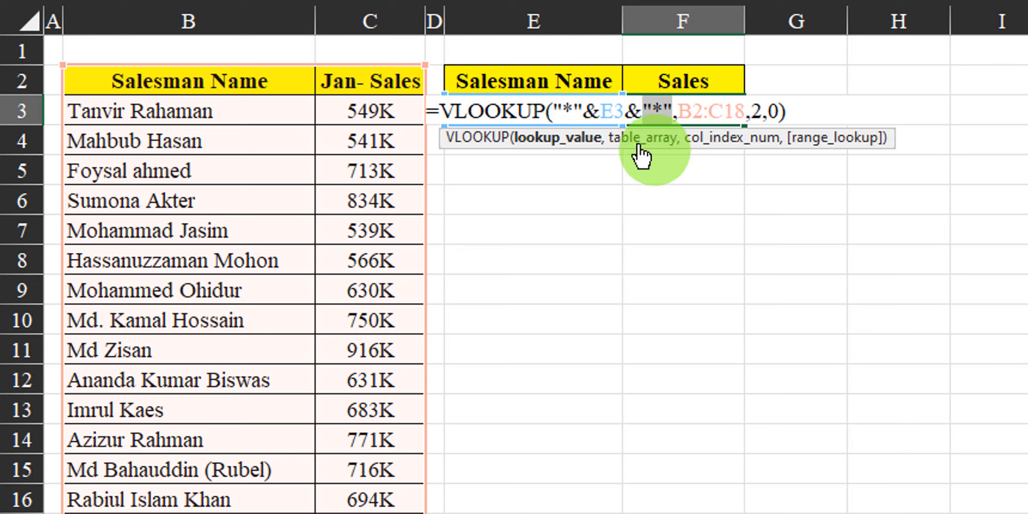
{"action": "left_click_drag", "start_coordinate": [551, 108], "coordinate": [673, 111]}
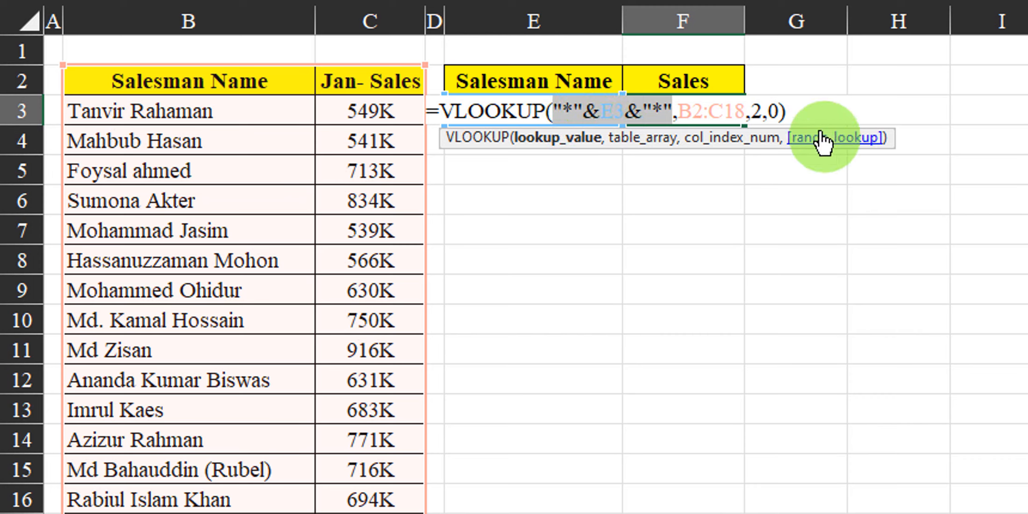
{"action": "left_click", "coordinate": [806, 112]}
{"action": "key", "text": "Return"}
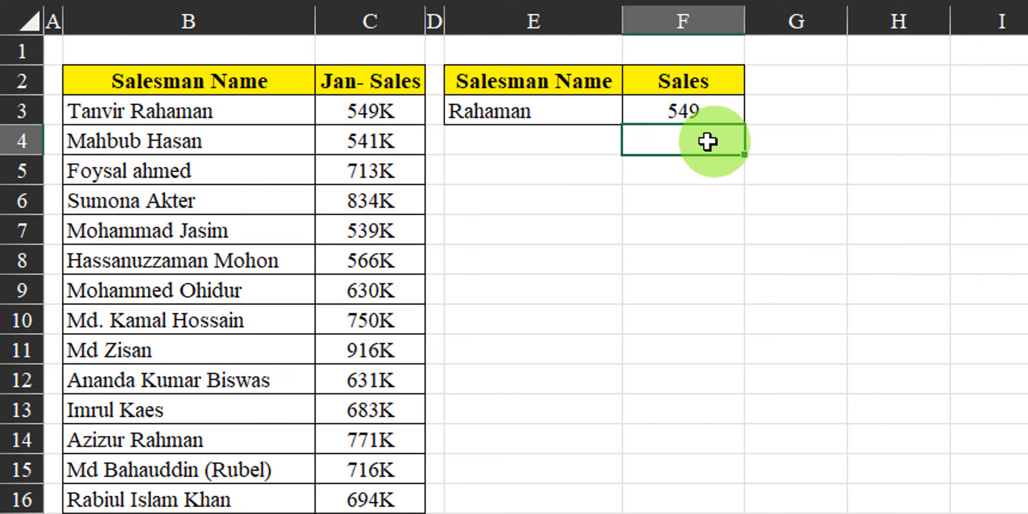
Test the two-sided wildcard lookup by entering the first name of the salesman in B5 into E3, and compare the result with C5
{"action": "left_click", "coordinate": [584, 107]}
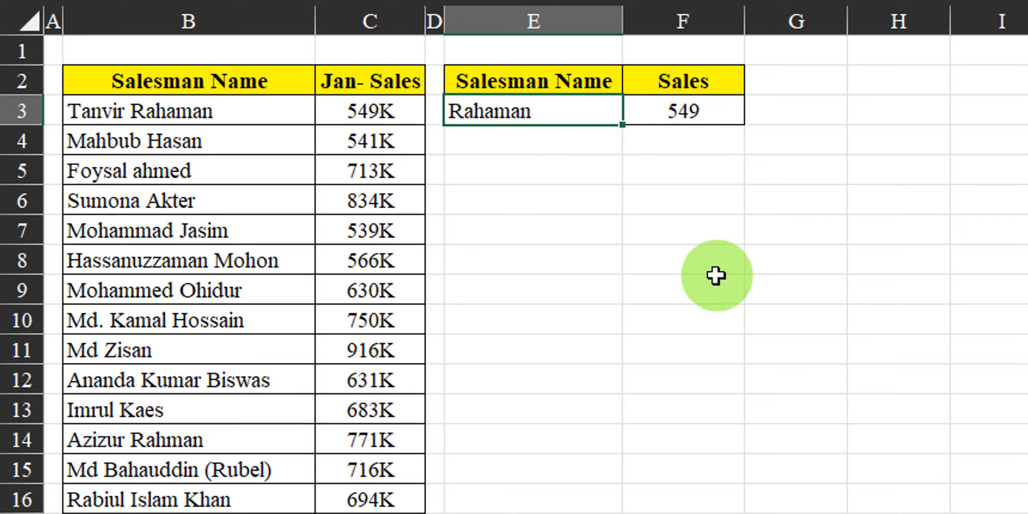
{"action": "type", "text": "Foysal"}
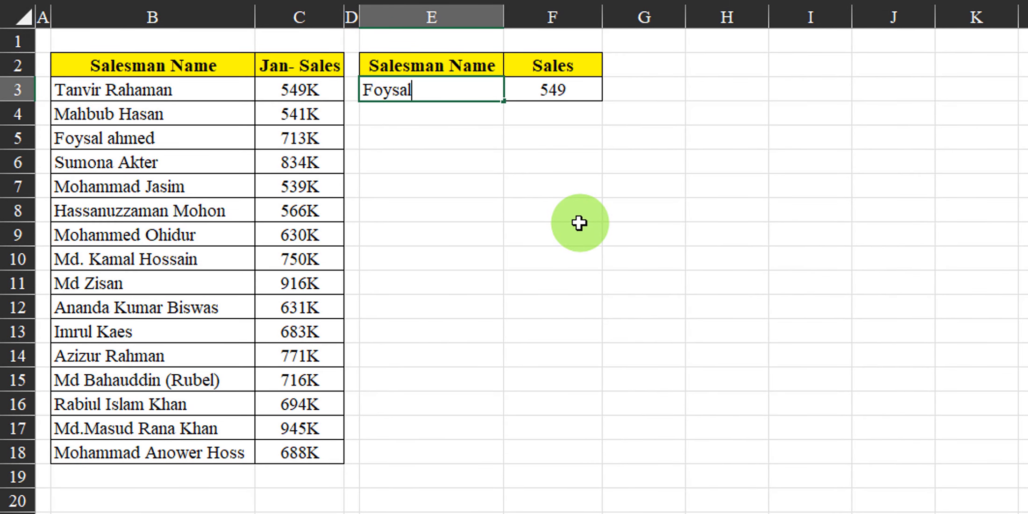
{"action": "left_click", "coordinate": [580, 223]}
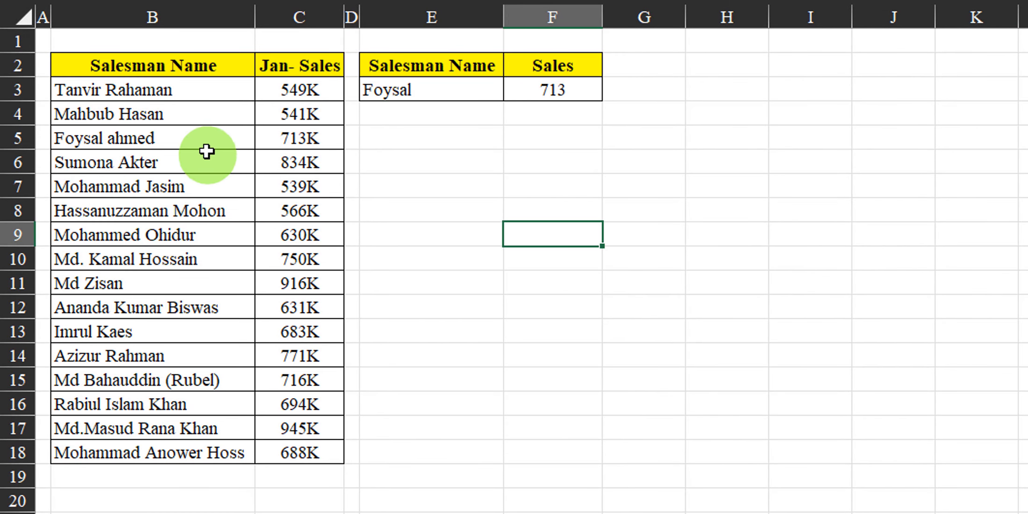
{"action": "left_click", "coordinate": [252, 140]}
{"action": "left_click", "coordinate": [290, 140]}
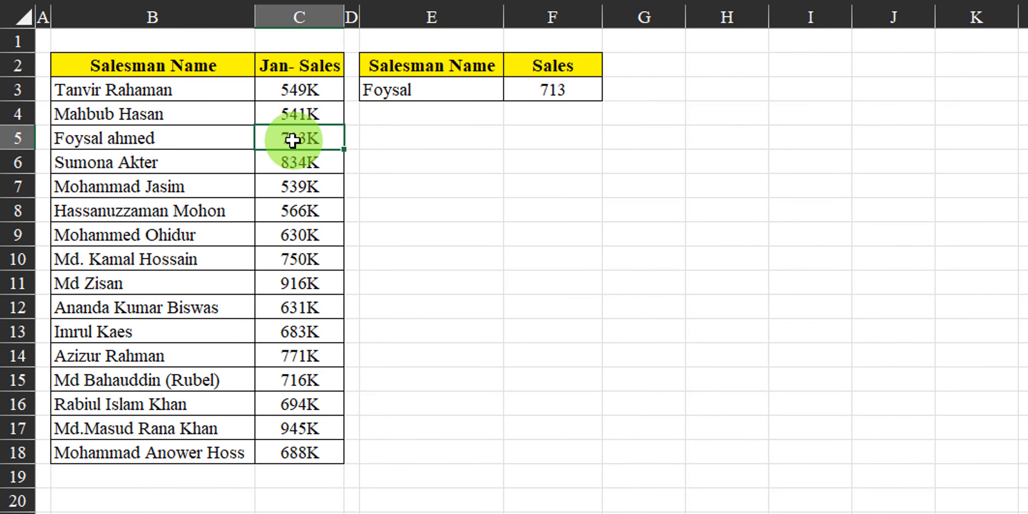
Enter the last name of the salesman in B5 into E3 to test the two-sided wildcard lookup
{"action": "left_click", "coordinate": [418, 90]}
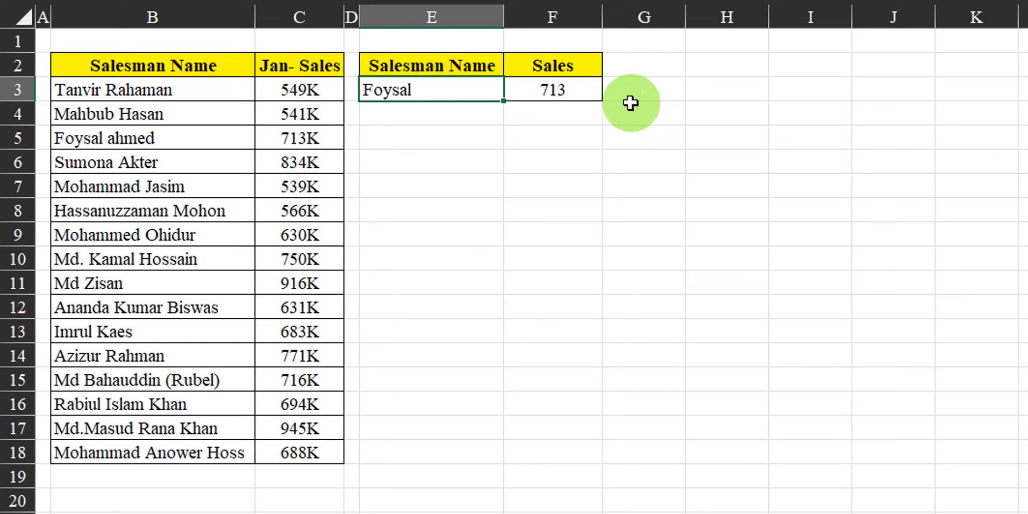
{"action": "type", "text": "ah"}
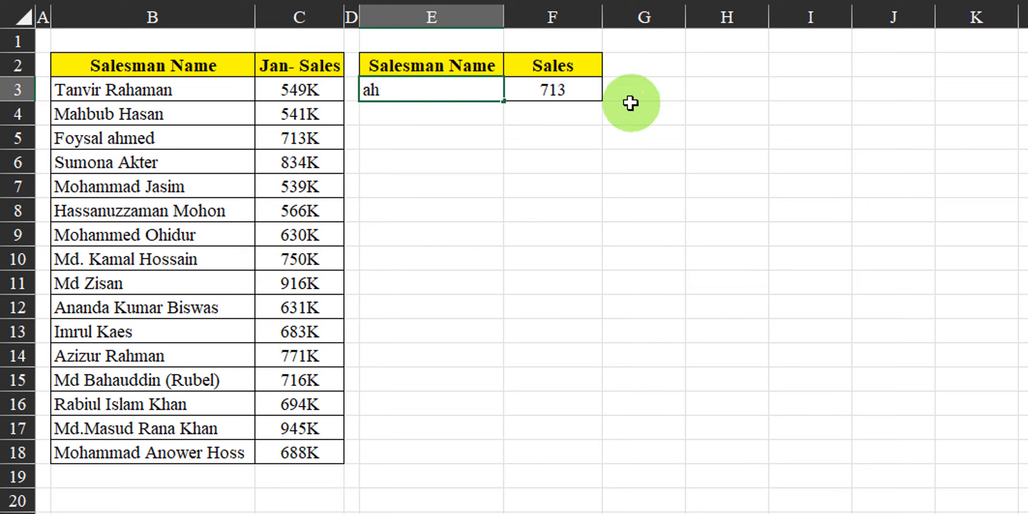
{"action": "type", "text": "meds"}
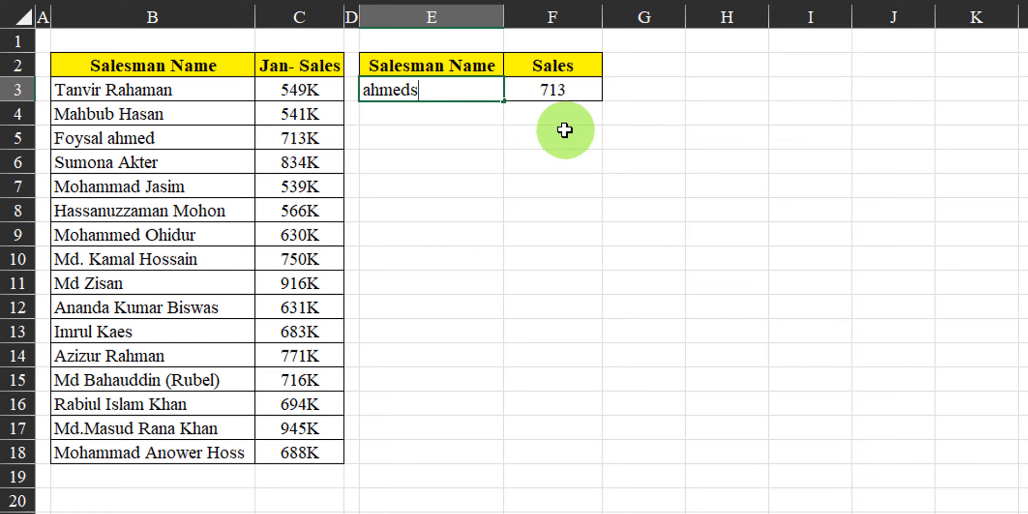
{"action": "key", "text": "BackSpace"}
{"action": "left_click", "coordinate": [574, 92]}
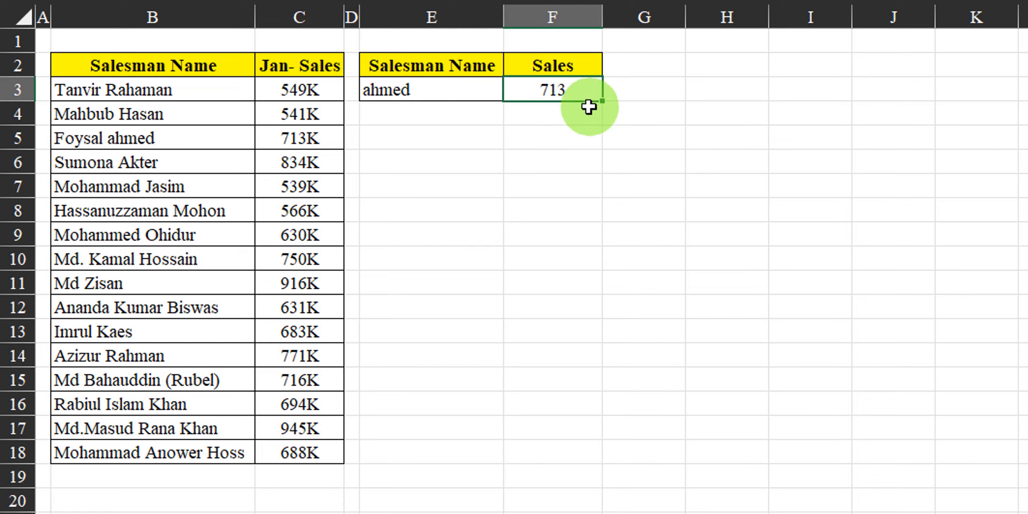
{"action": "left_click", "coordinate": [580, 211]}
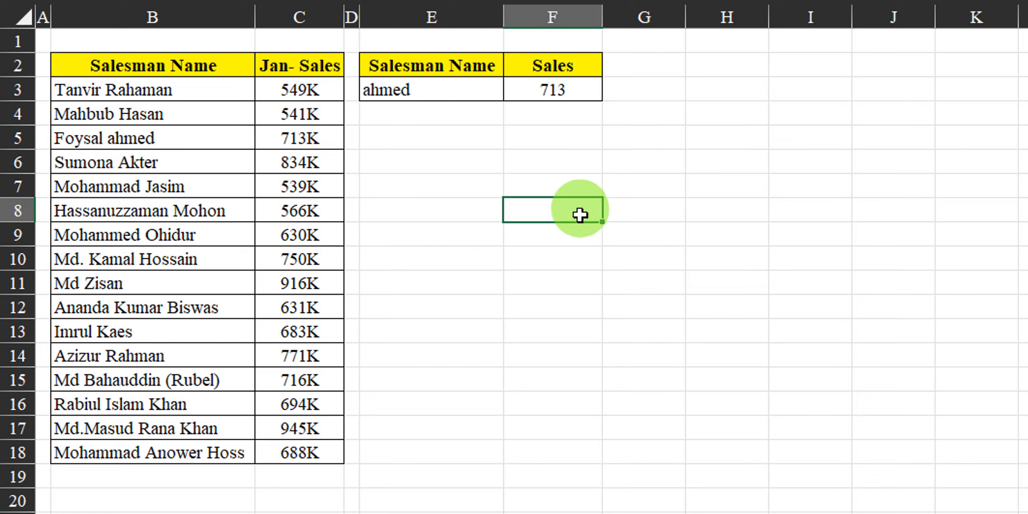
Open the VLOOKUP formula in F3 to examine its arguments
{"action": "double_click", "coordinate": [593, 86]}
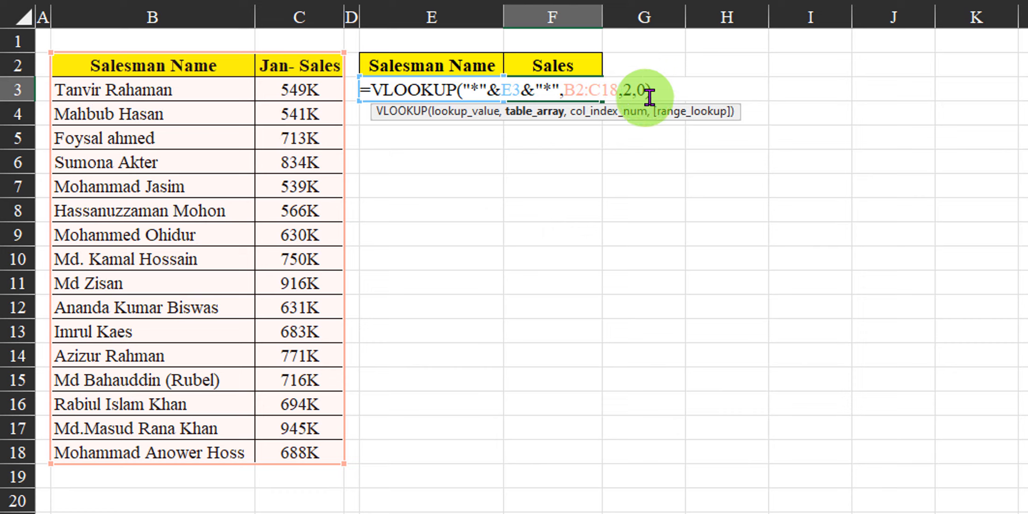
{"action": "left_click", "coordinate": [663, 97]}
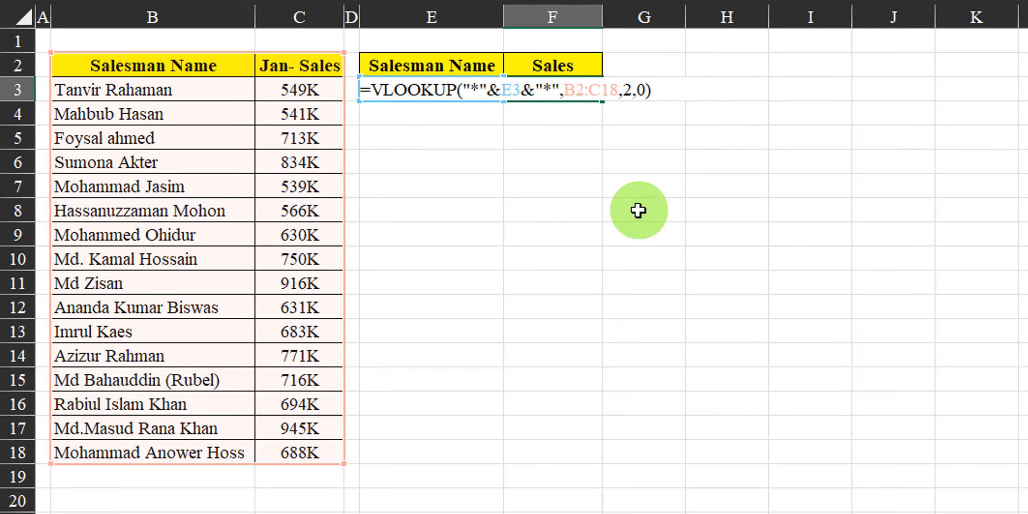